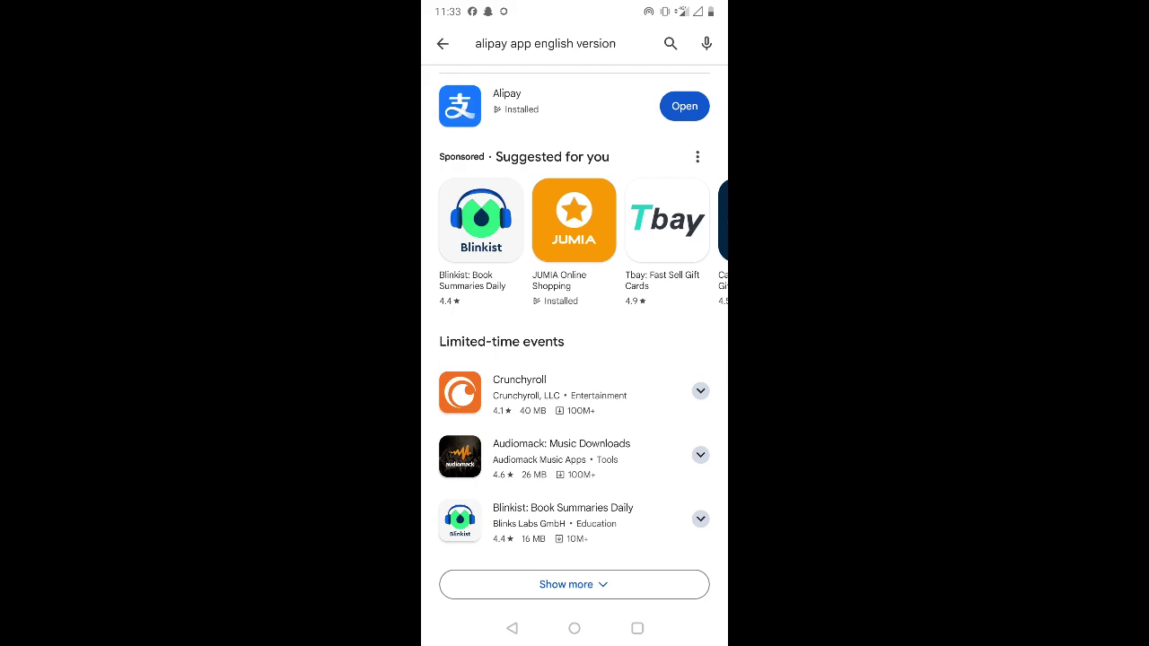
Launch Alipay from its Play Store search result, bringing up the privacy notice.
click(684, 106)
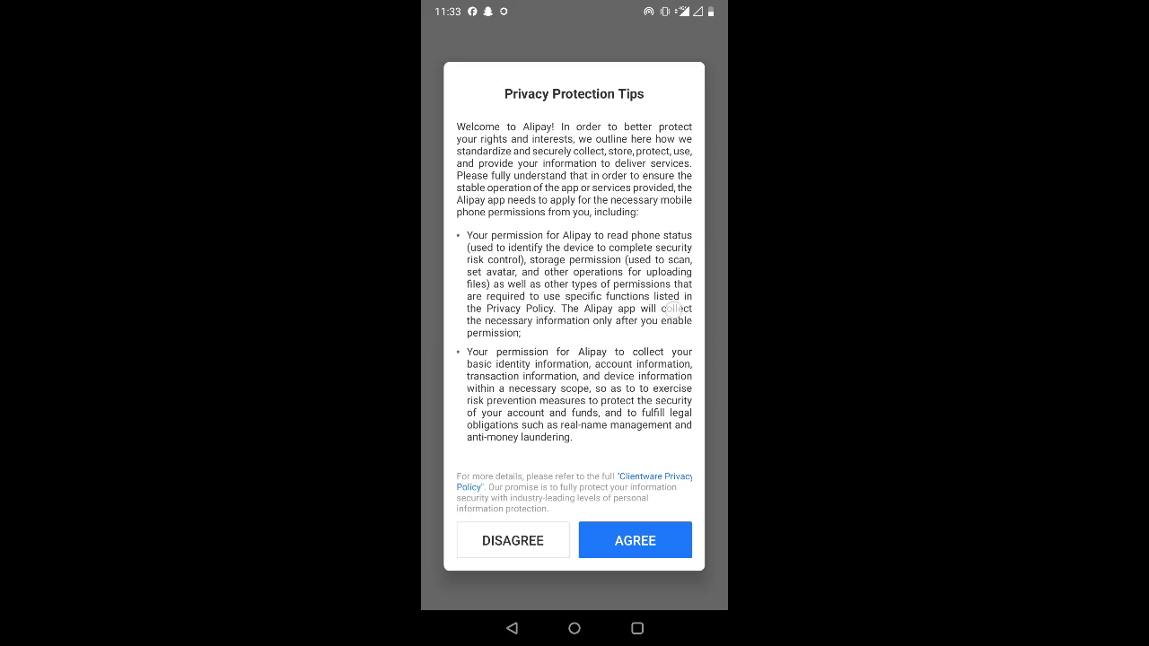
Agree to Alipay's Privacy Protection Tips.
click(649, 540)
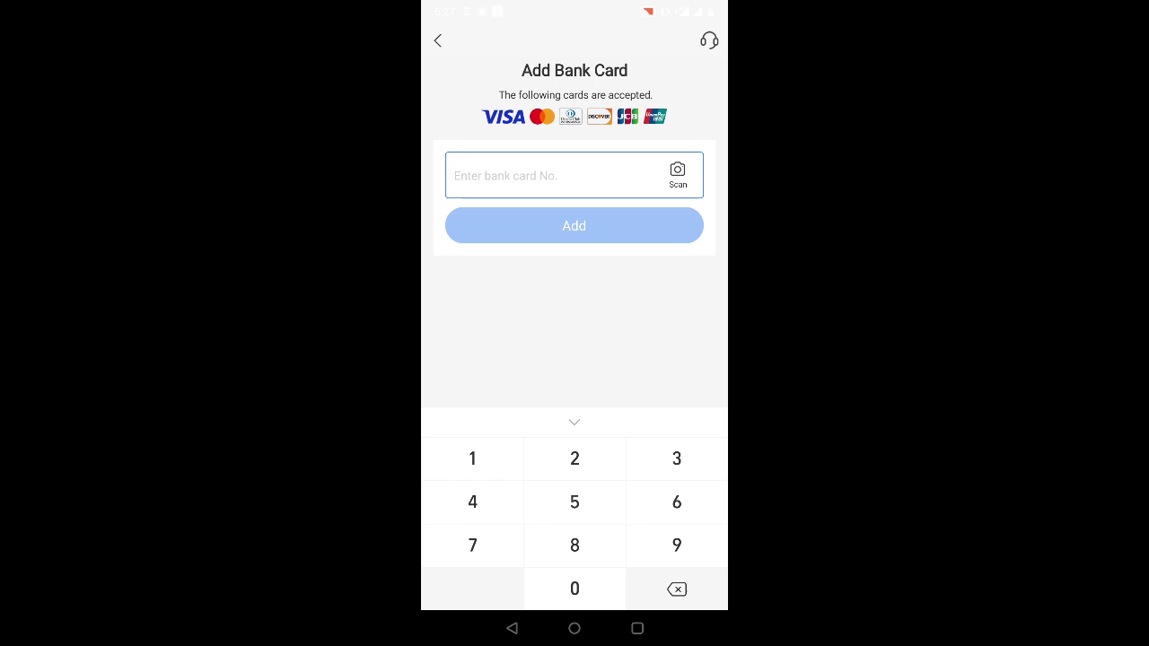
Fill in the bank card number so it reads as Mastercard, leaving expiry and CVV2 blank.
click(638, 428)
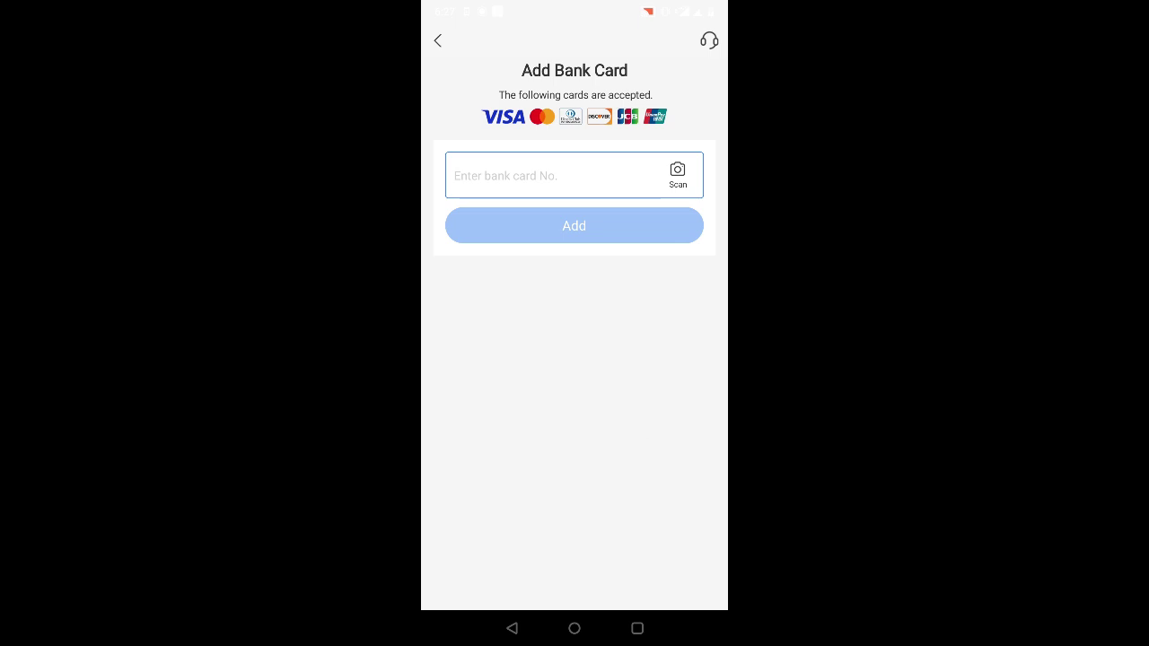
click(639, 431)
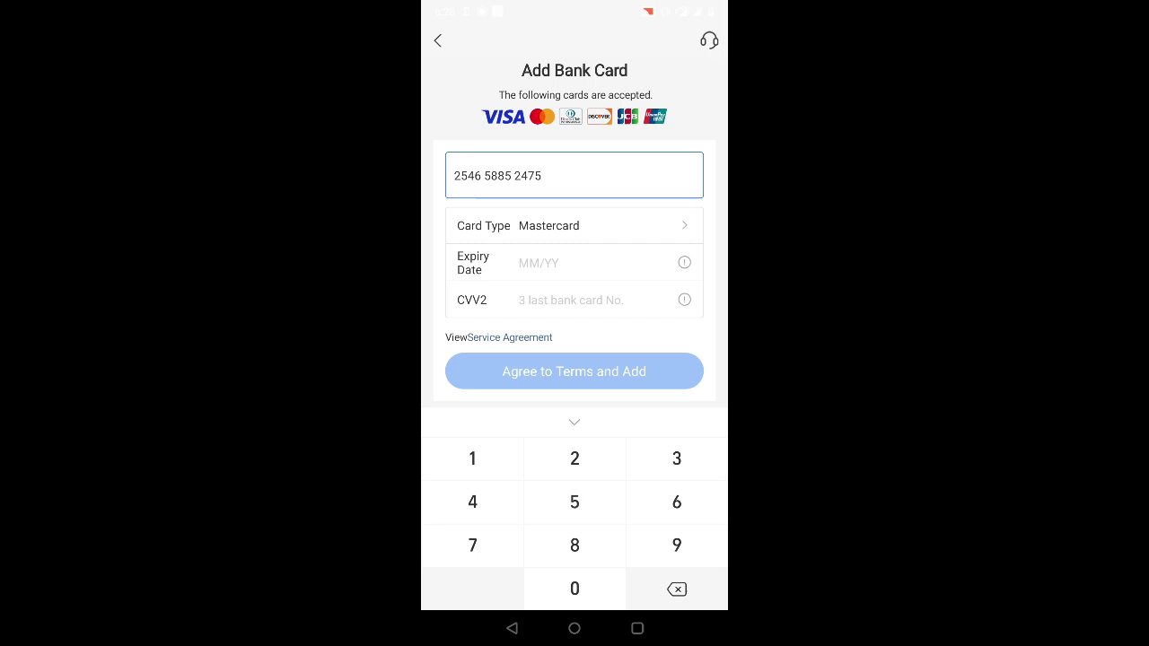
click(691, 433)
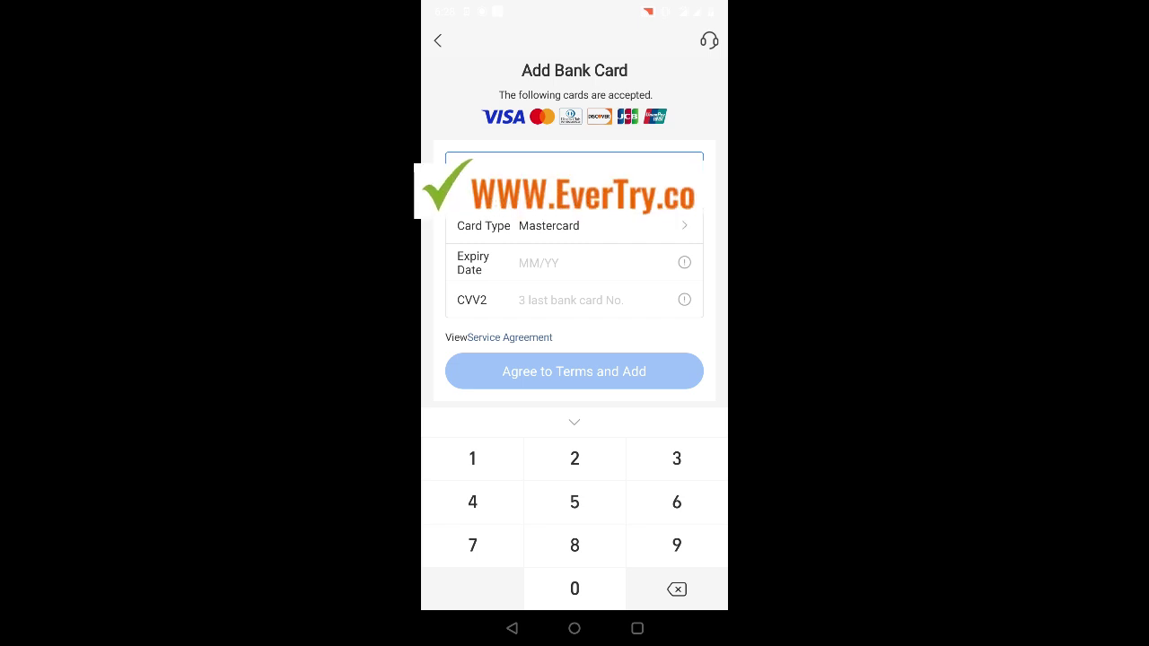